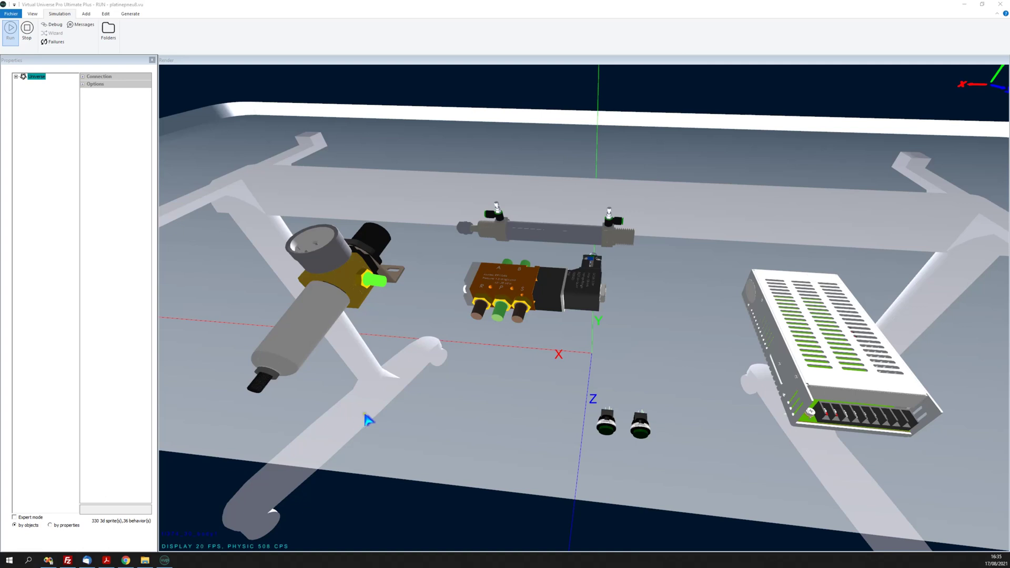
# Open the pneumatic simulation's circuit diagram from the table object in the World and place its resized window beside the 3D scene
pyautogui.click(16, 77)
pyautogui.click(23, 83)
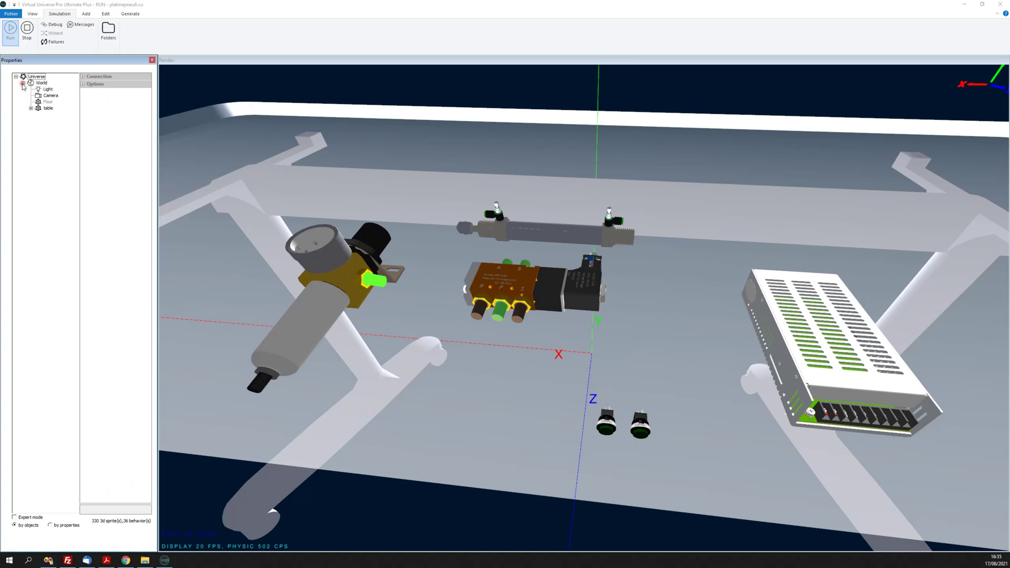
pyautogui.click(30, 108)
pyautogui.doubleClick(50, 159)
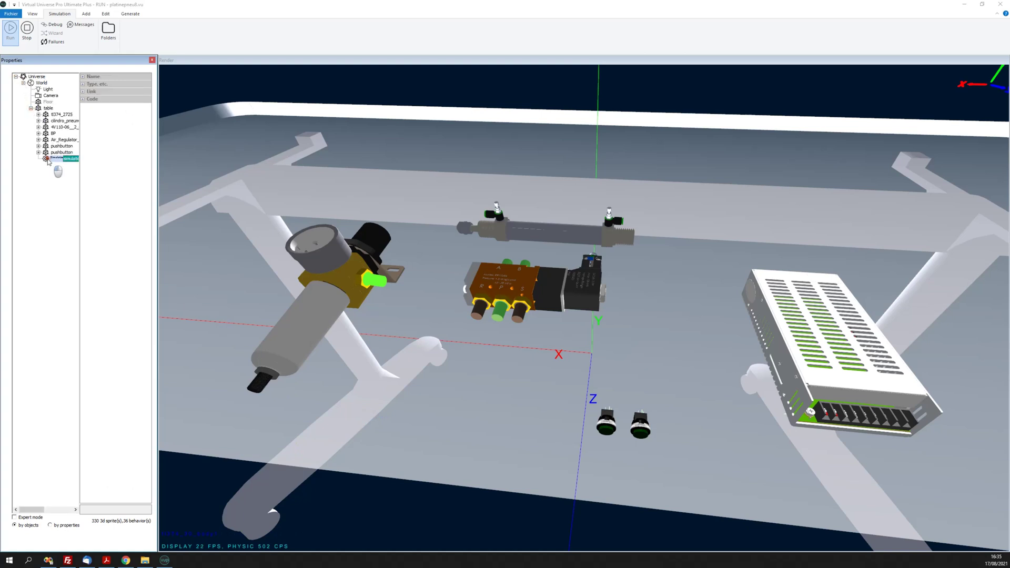
pyautogui.moveTo(242, 259); pyautogui.dragTo(311, 367)
pyautogui.moveTo(240, 79); pyautogui.dragTo(174, 251)
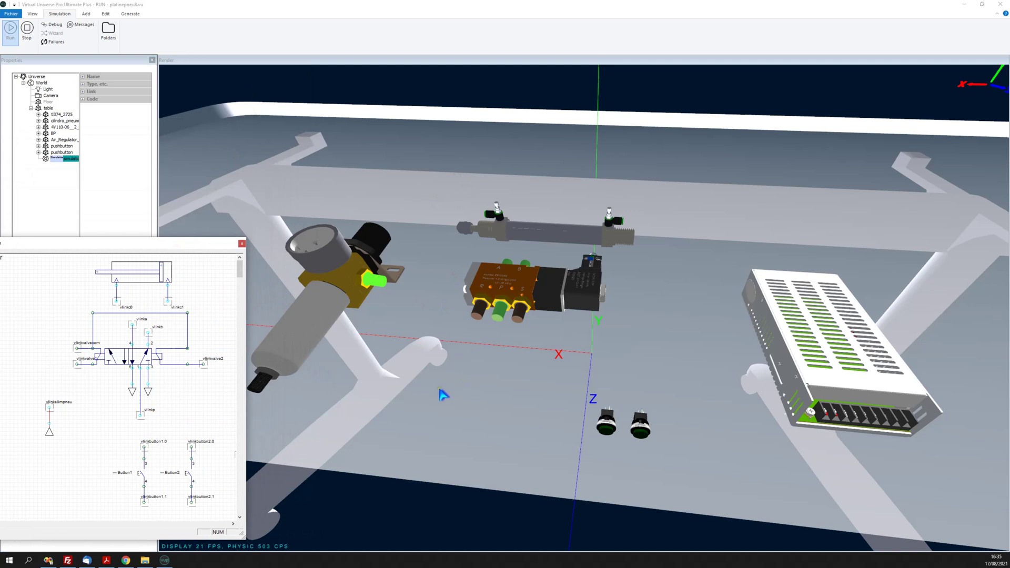
# Test the cylinder by connecting the air regulator's outlet directly to its rear port, and delete the hose after the rod extends
pyautogui.click(383, 284)
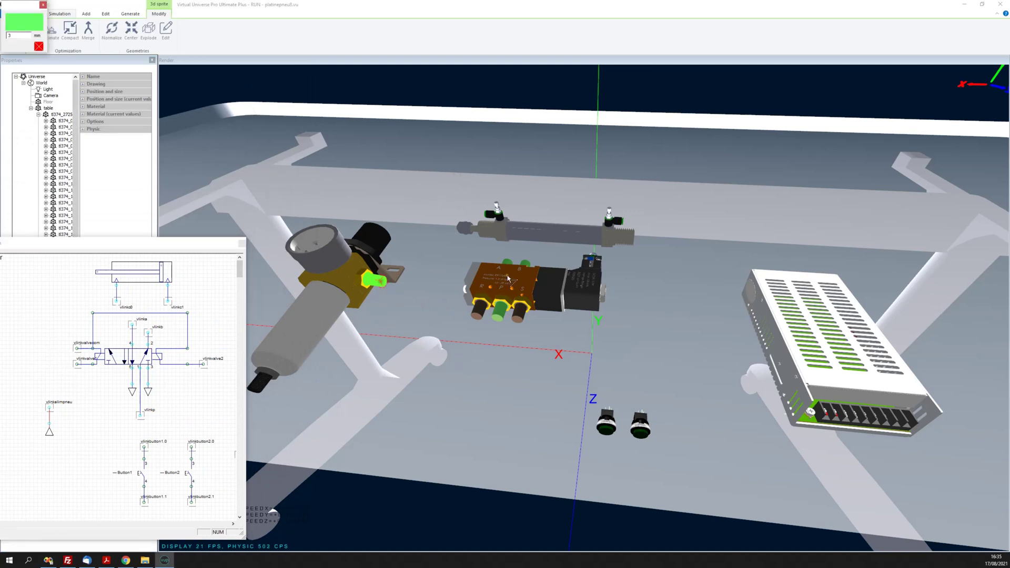
pyautogui.click(623, 225)
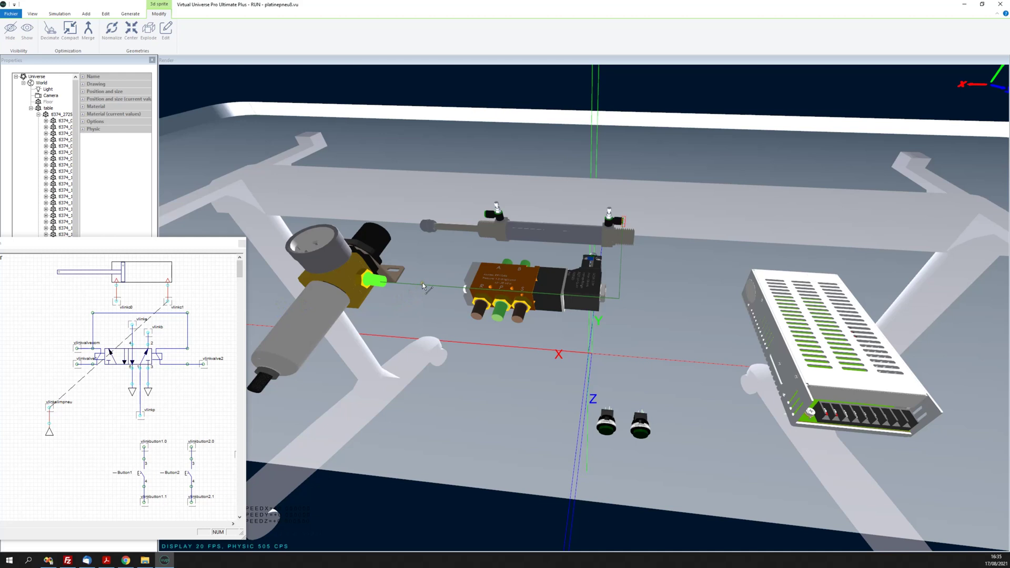
pyautogui.click(215, 204)
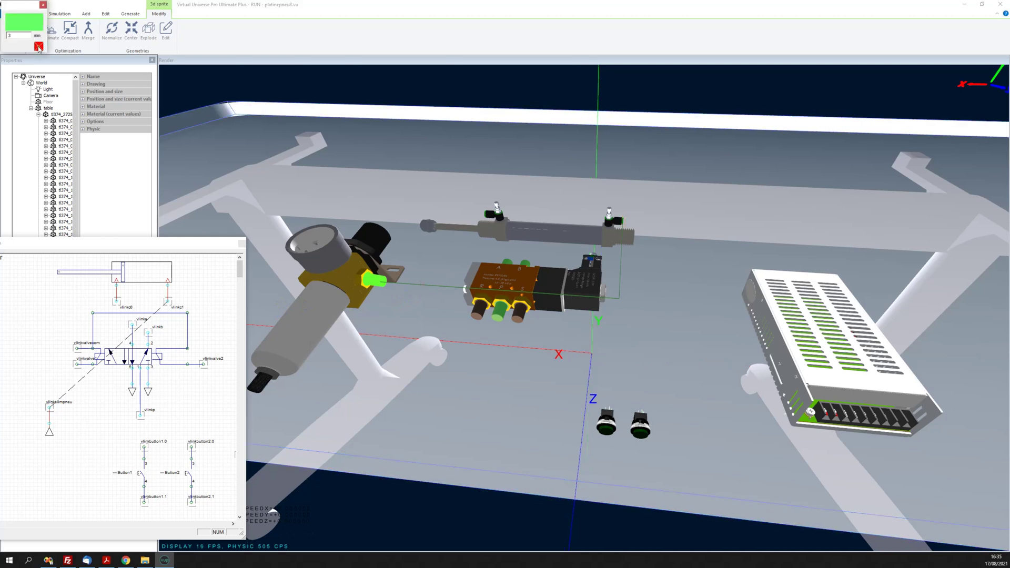
# Wire the power supply's two red terminals to one contact of each push button, Button2 first and Button1 second
pyautogui.moveTo(591, 441); pyautogui.dragTo(222, 436, button='middle')
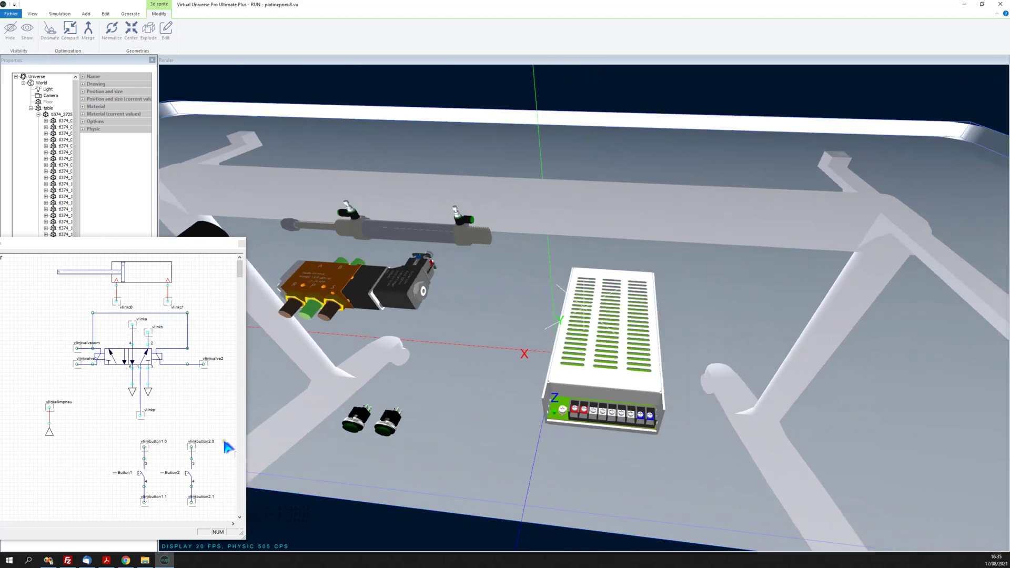
pyautogui.scroll(2, 468, 428)
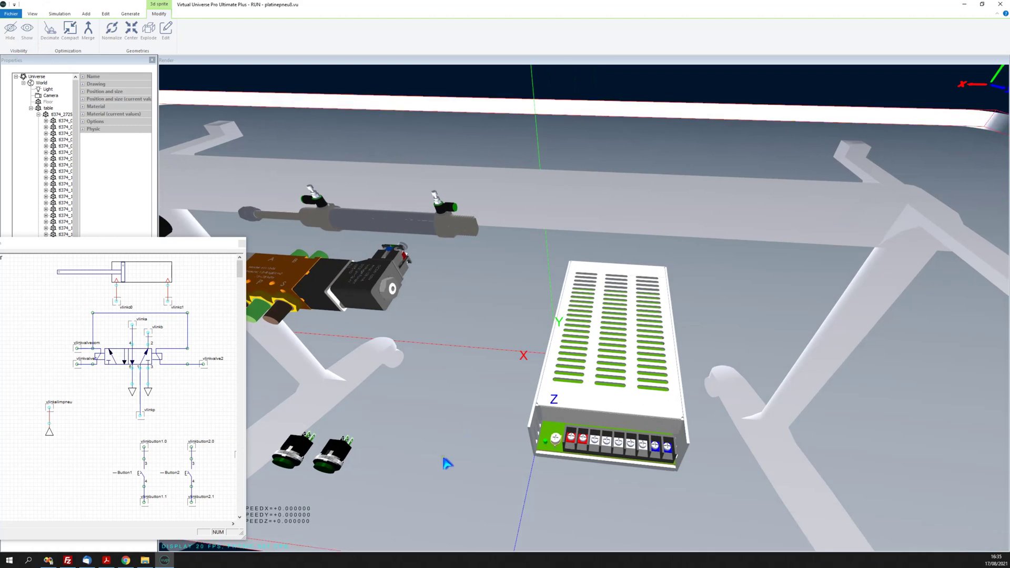
pyautogui.click(572, 442)
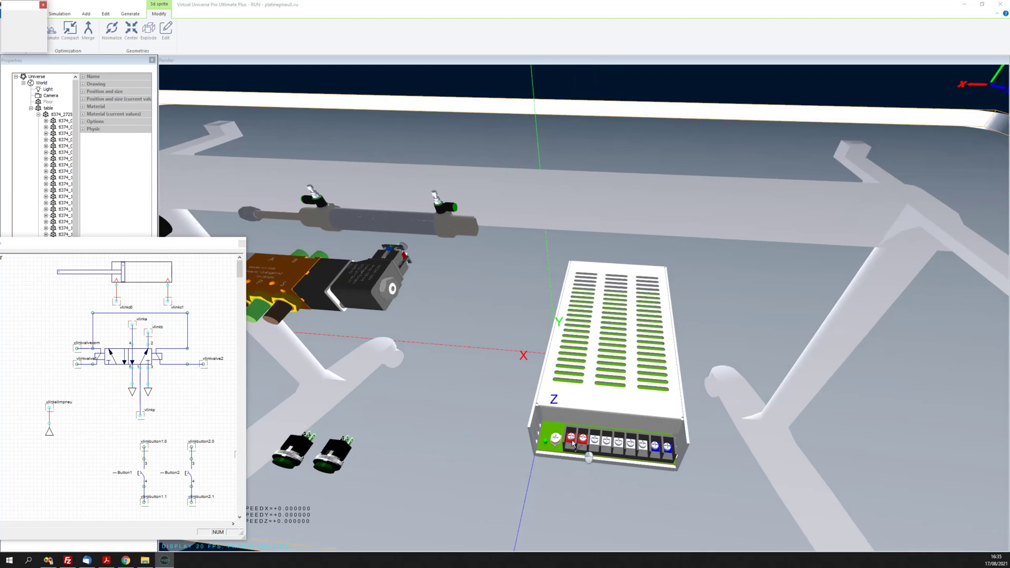
pyautogui.click(354, 443)
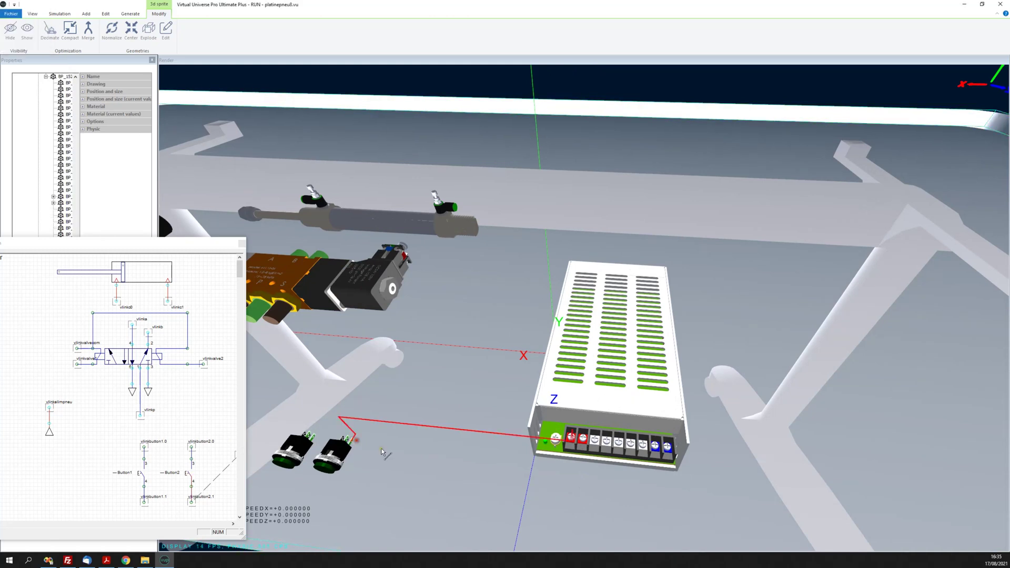
pyautogui.click(583, 441)
pyautogui.click(314, 436)
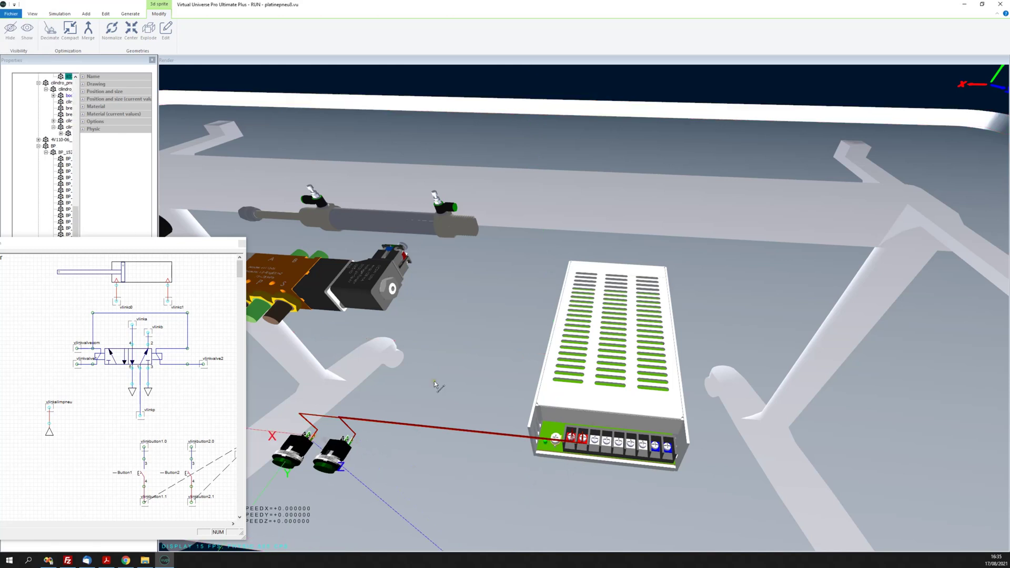
# Wire the valve's first solenoid terminal to the free contact of Button2
pyautogui.moveTo(432, 436); pyautogui.dragTo(406, 445)
pyautogui.moveTo(475, 363); pyautogui.dragTo(482, 451)
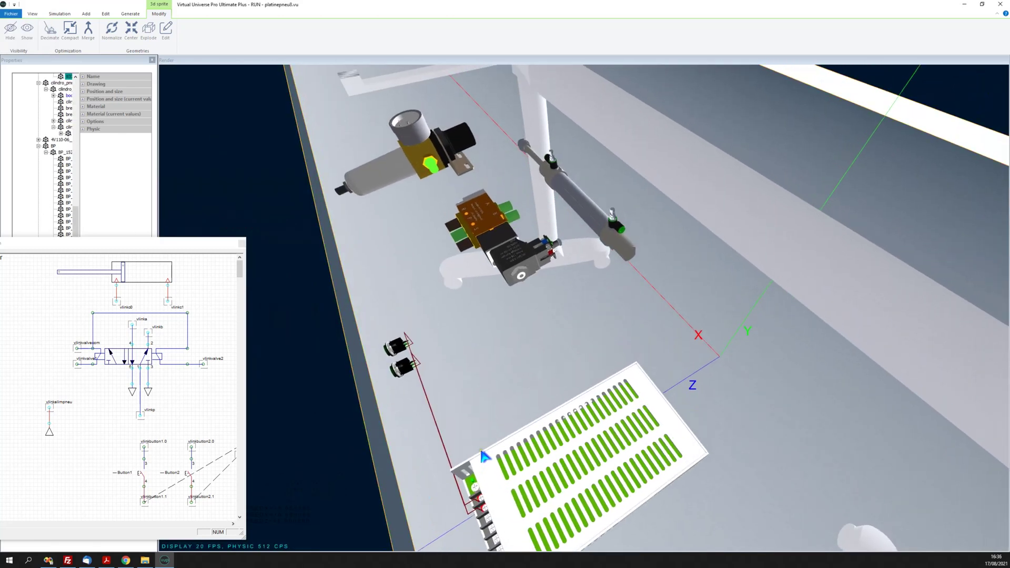
pyautogui.scroll(-3, 483, 450)
pyautogui.scroll(5, 483, 450)
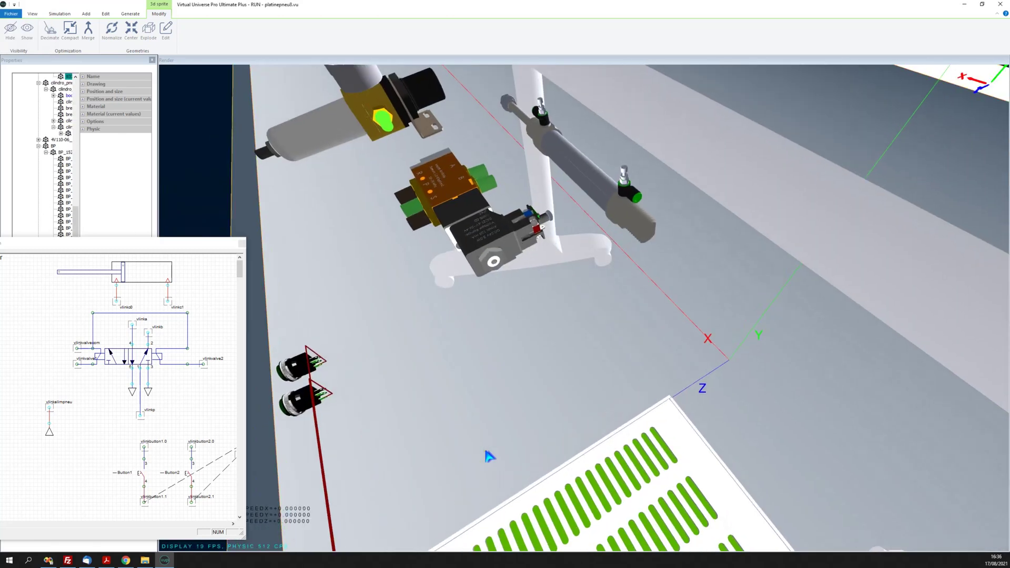
pyautogui.moveTo(486, 424); pyautogui.dragTo(467, 422)
pyautogui.moveTo(493, 387); pyautogui.dragTo(478, 430, button='middle')
pyautogui.scroll(3, 483, 436)
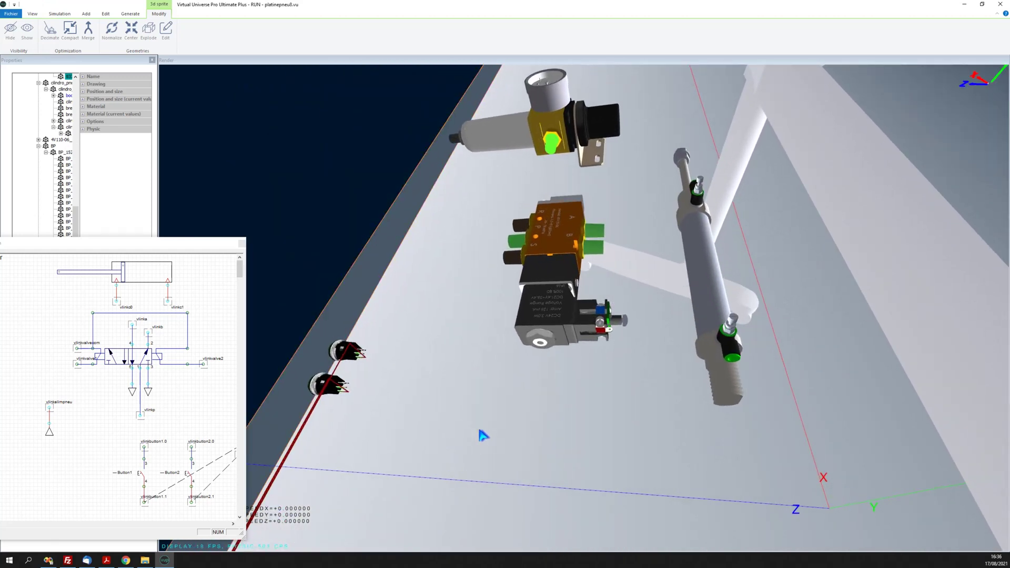
pyautogui.click(603, 346)
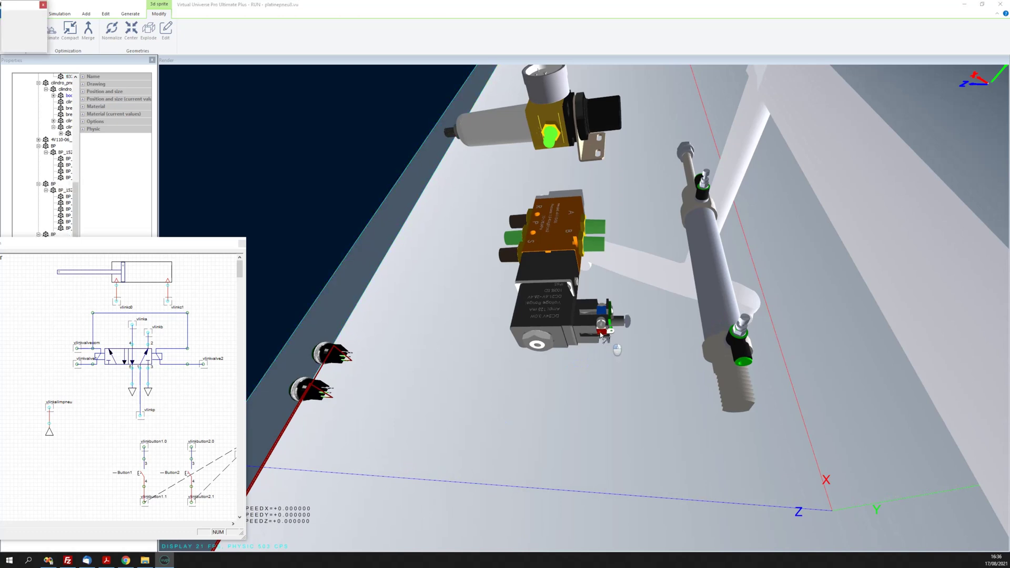
pyautogui.click(327, 395)
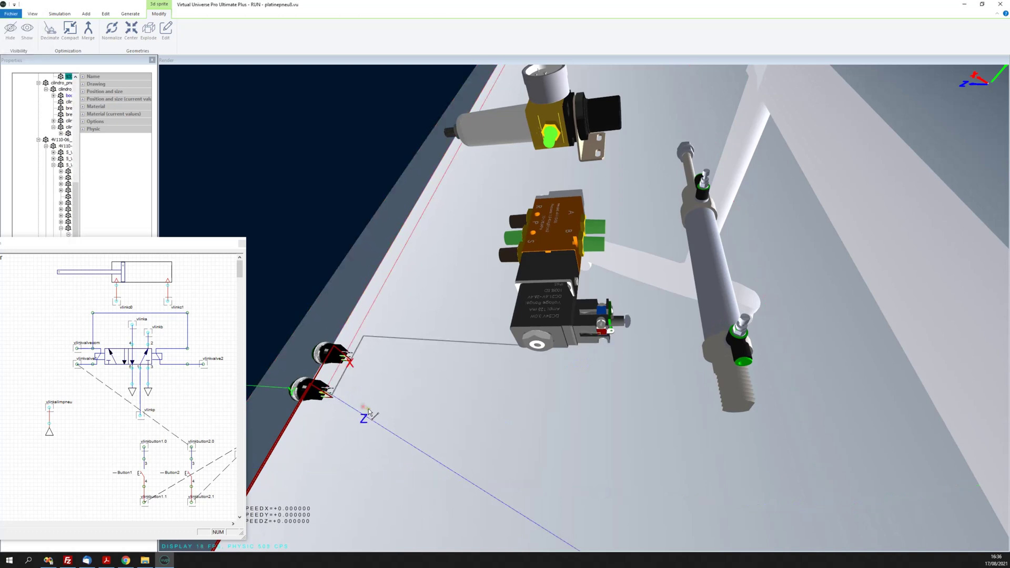
# Wire the valve's second solenoid terminal to the free contact of Button1
pyautogui.moveTo(361, 417); pyautogui.dragTo(367, 415, button='middle')
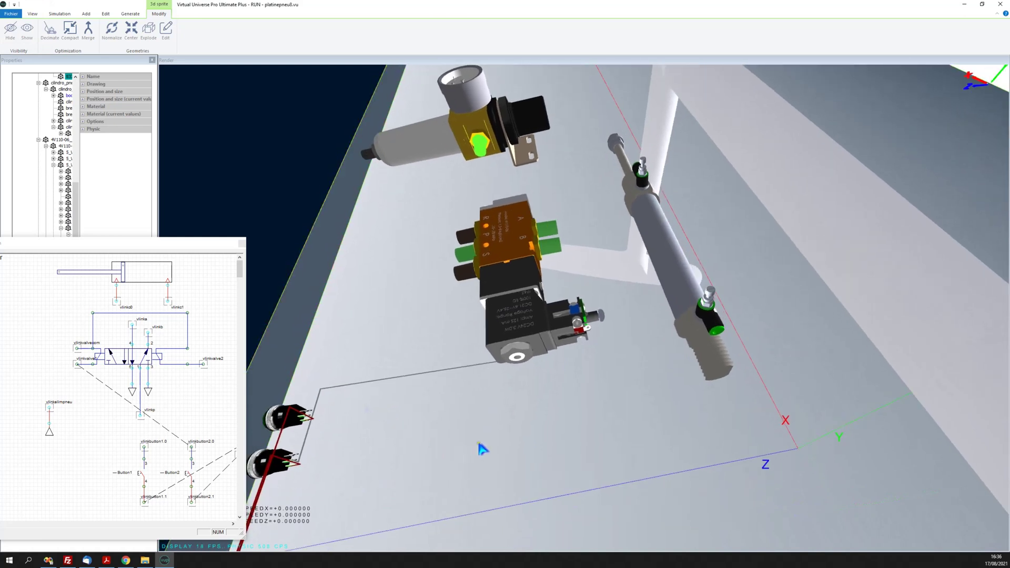
pyautogui.scroll(2, 555, 385)
pyautogui.moveTo(553, 380); pyautogui.dragTo(651, 366, button='middle')
pyautogui.moveTo(651, 367); pyautogui.dragTo(554, 396)
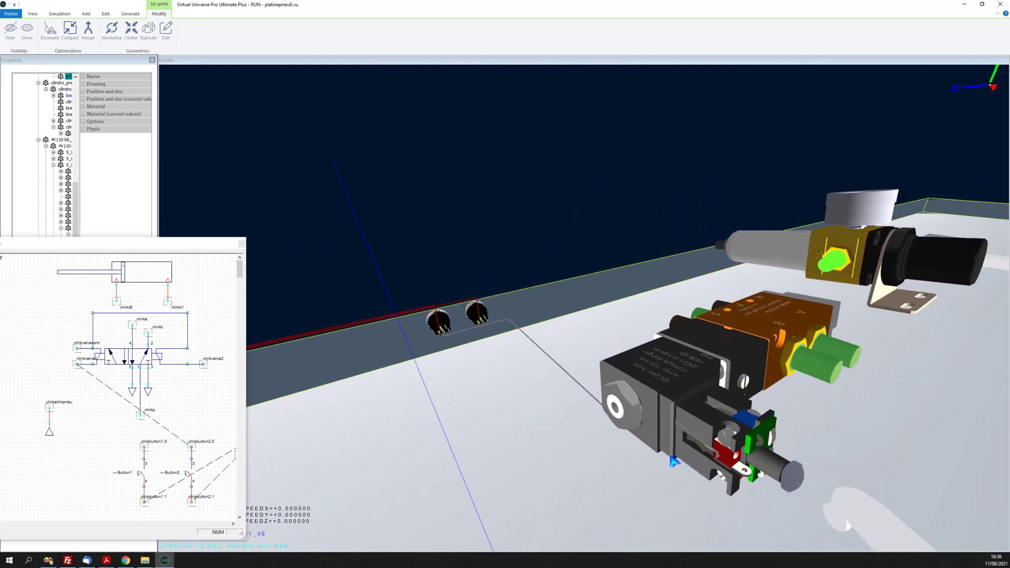
pyautogui.moveTo(737, 494)
pyautogui.mouseDown()
pyautogui.moveTo(681, 526)
pyautogui.moveTo(741, 496)
pyautogui.moveTo(745, 505)
pyautogui.mouseUp()
pyautogui.click(744, 503)
pyautogui.moveTo(547, 396); pyautogui.dragTo(498, 408)
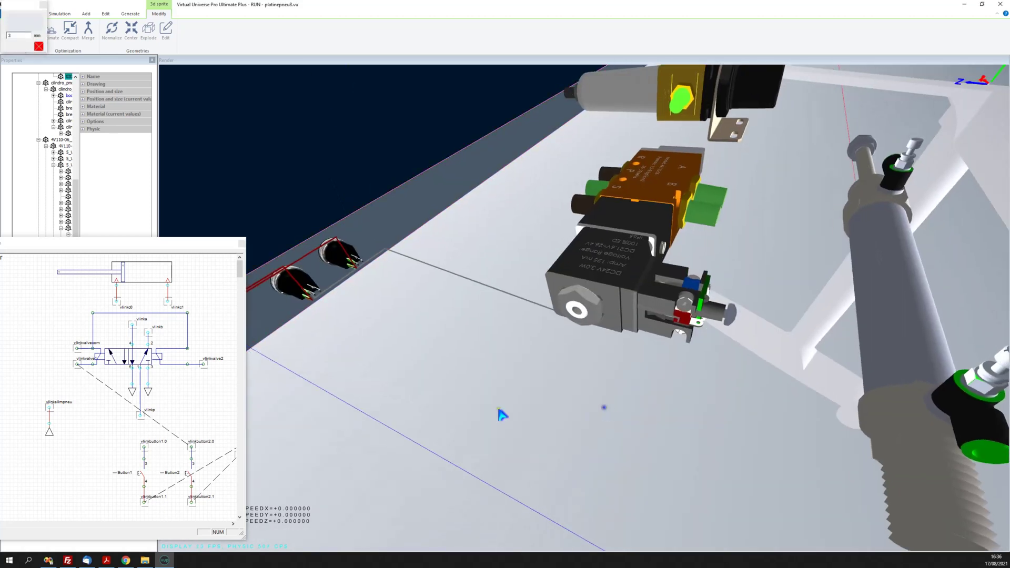
pyautogui.click(347, 256)
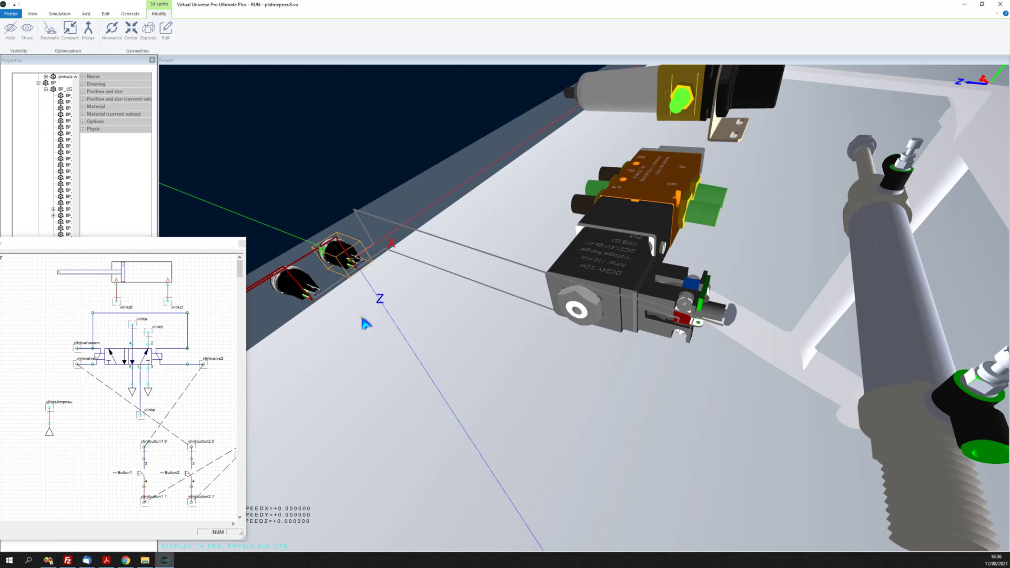
# Wire a blue terminal of the power supply to the valve's blue common terminal
pyautogui.moveTo(301, 375); pyautogui.dragTo(368, 388, button='right')
pyautogui.scroll(3, 437, 405)
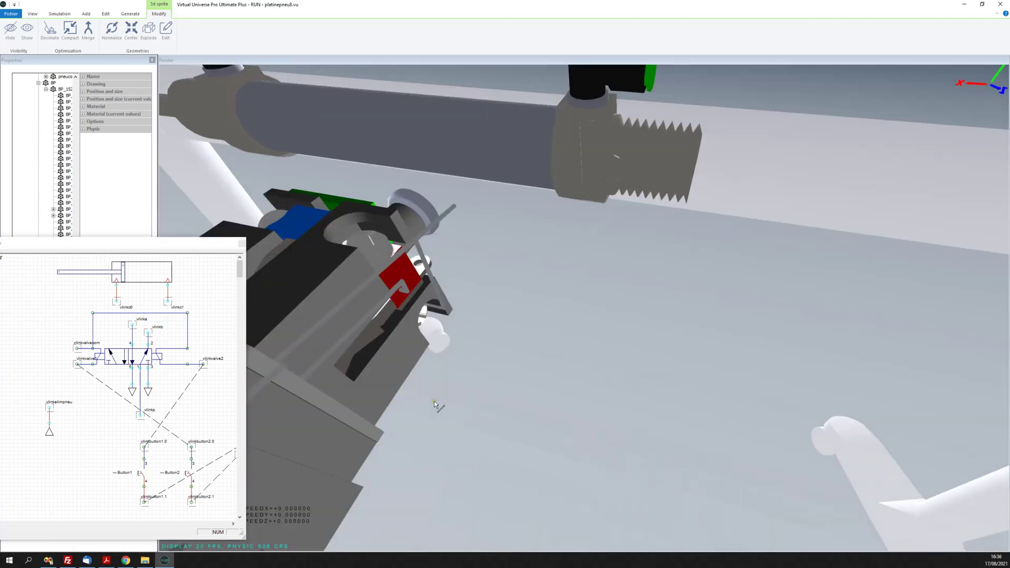
pyautogui.scroll(-5, 437, 405)
pyautogui.moveTo(595, 437); pyautogui.dragTo(339, 374, button='middle')
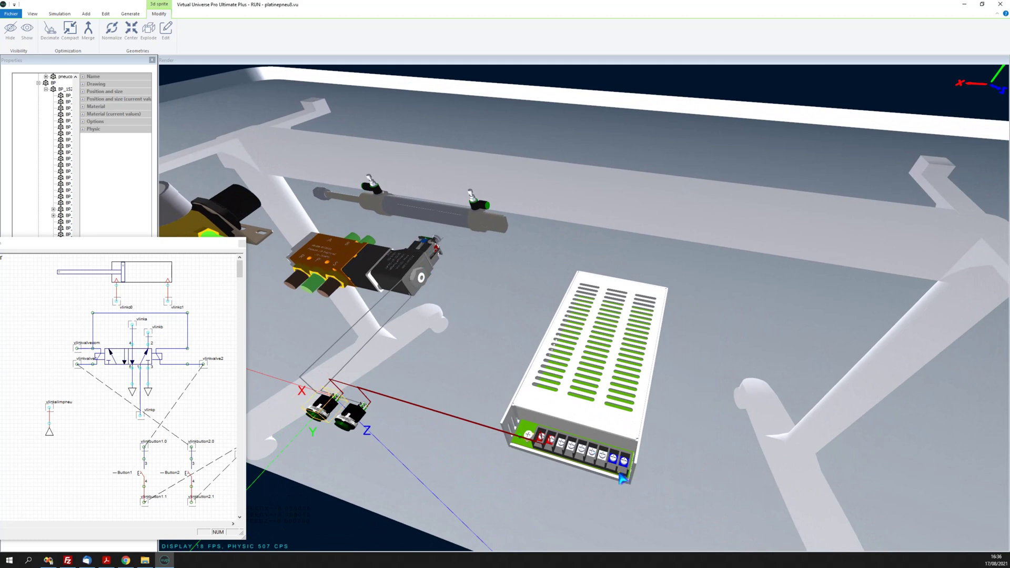
pyautogui.click(614, 465)
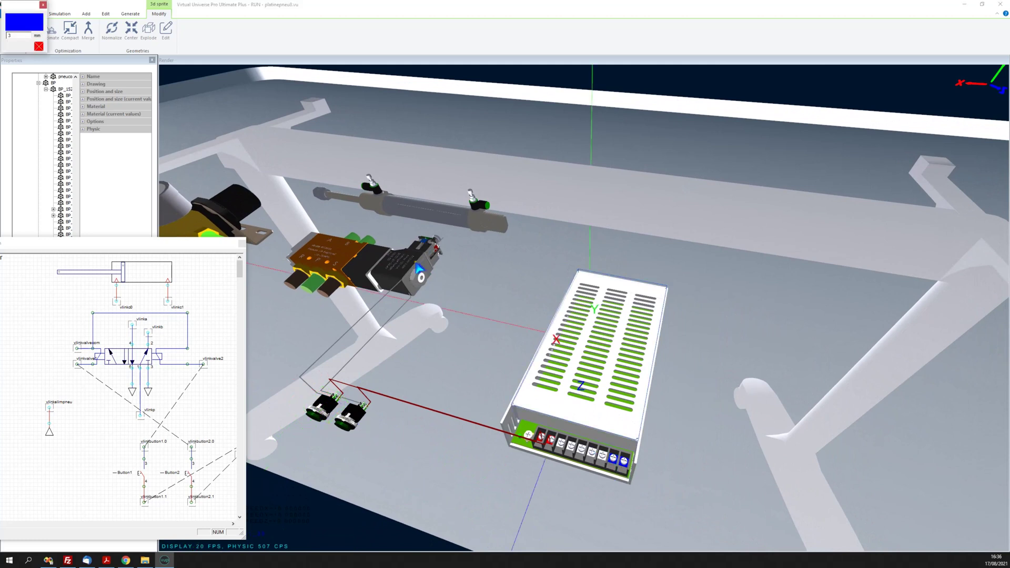
pyautogui.click(423, 243)
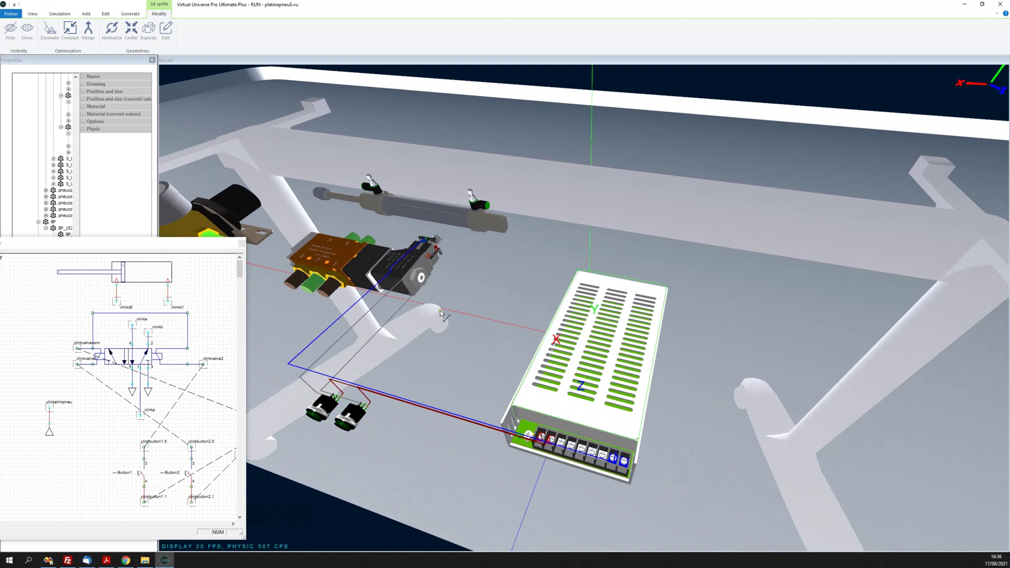
# Test the valve's switching by operating Button1, Button2 and Button1 again in the 3D scene
pyautogui.moveTo(431, 424); pyautogui.dragTo(667, 467, button='middle')
pyautogui.moveTo(611, 516); pyautogui.dragTo(649, 509, button='middle')
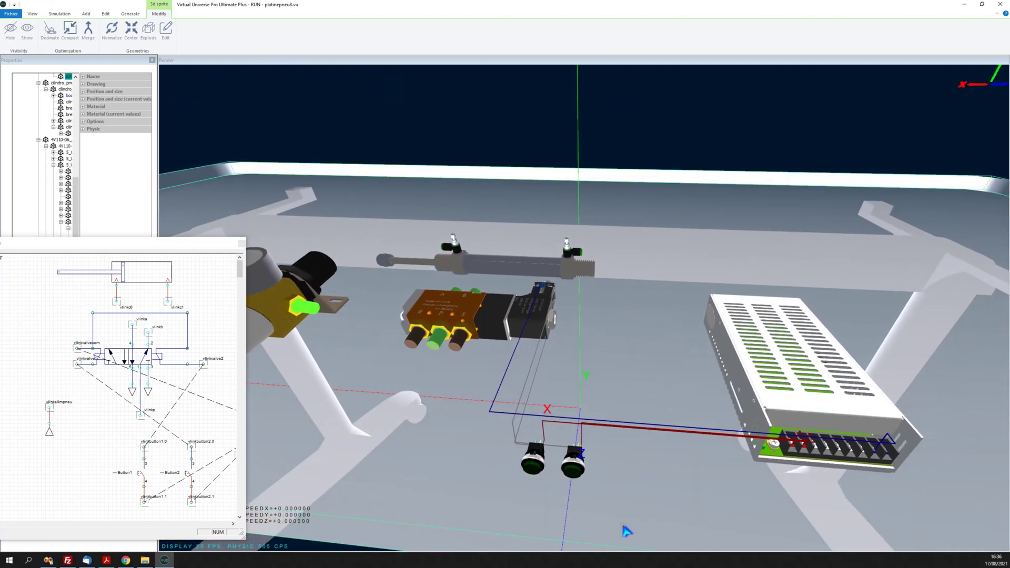
pyautogui.click(530, 472)
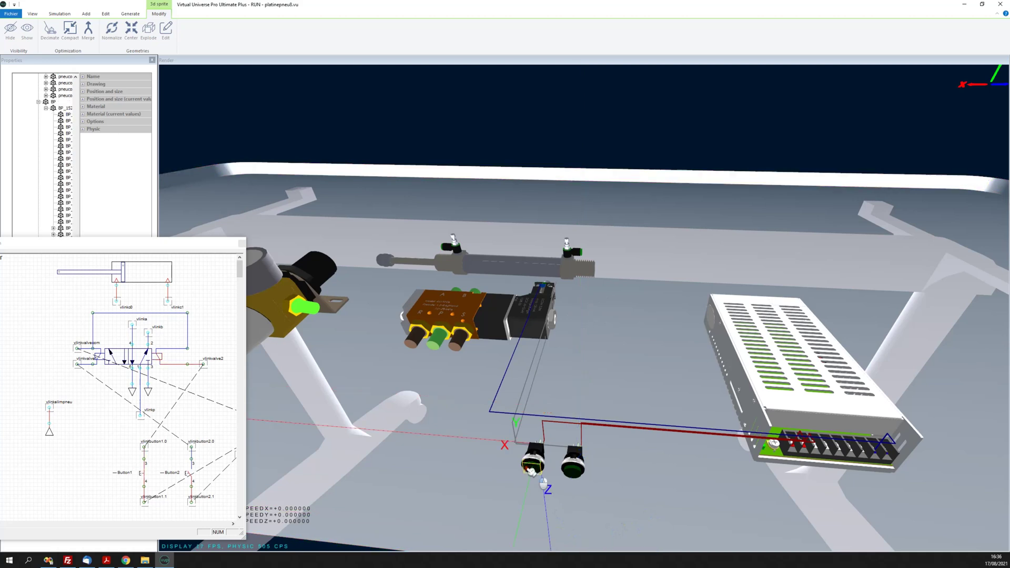
pyautogui.click(573, 470)
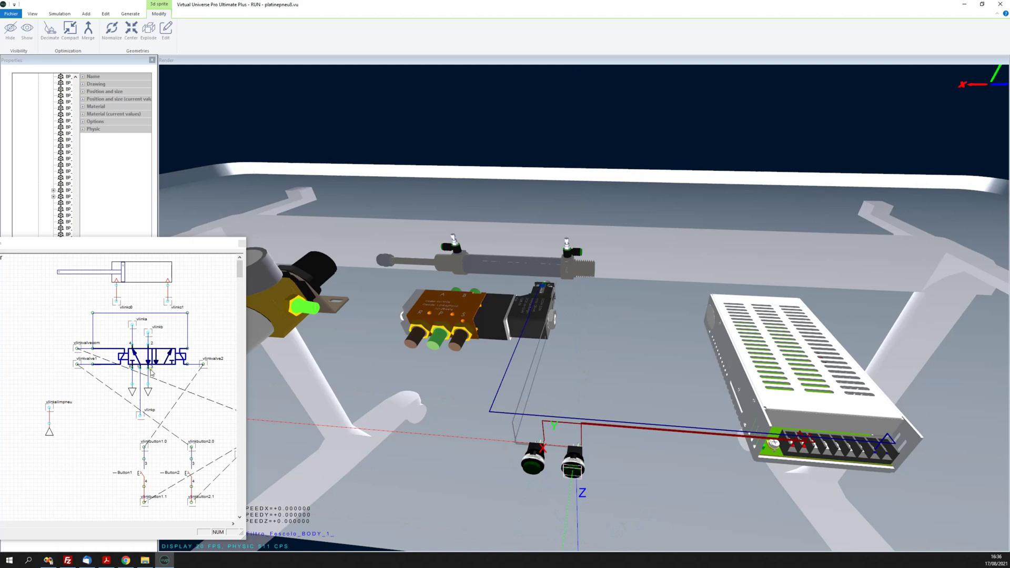
pyautogui.click(532, 463)
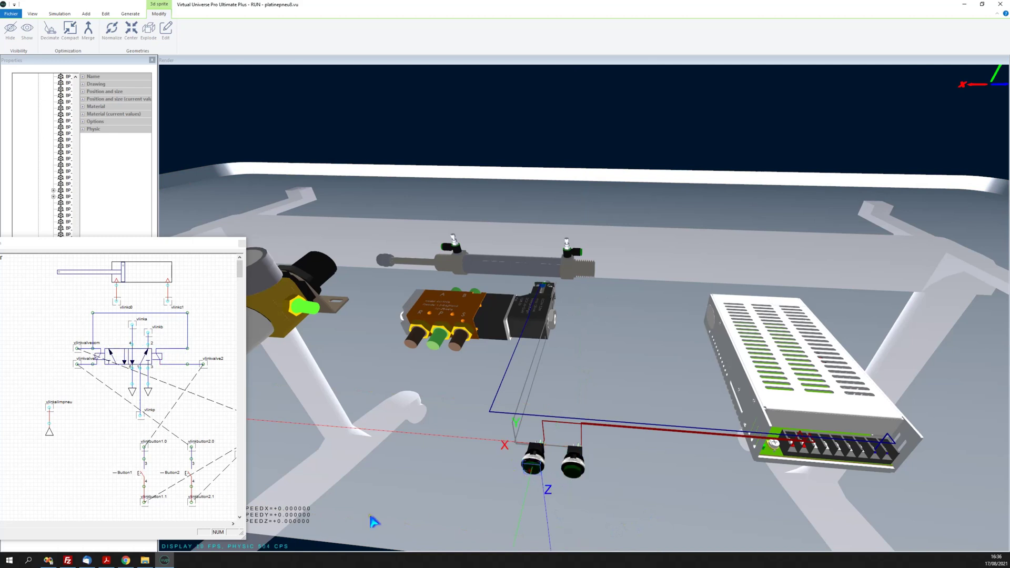
# Connect the air regulator's green outlet to the valve's pressure inlet P
pyautogui.moveTo(419, 493); pyautogui.dragTo(469, 516, button='right')
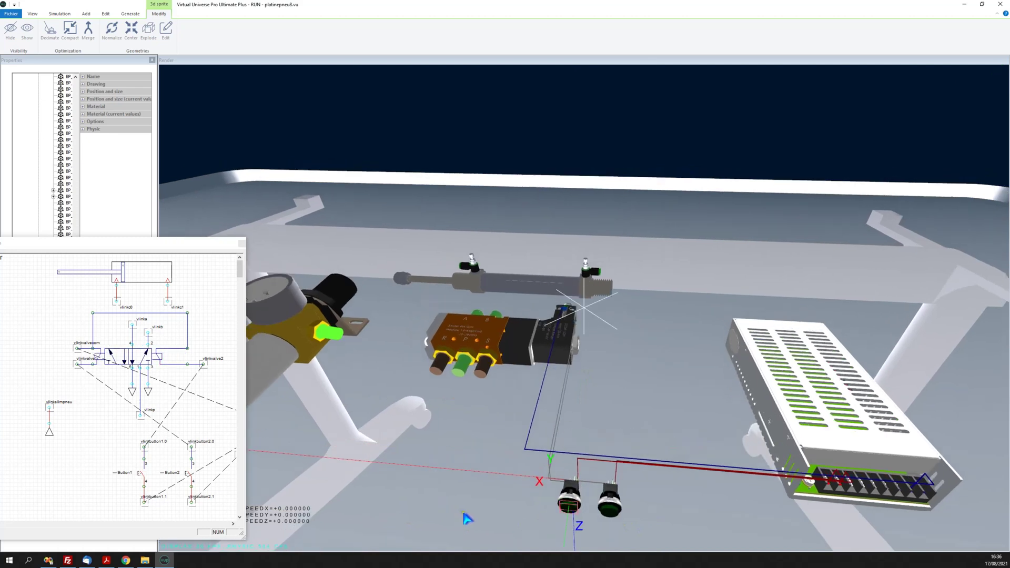
pyautogui.moveTo(422, 498); pyautogui.dragTo(428, 498, button='middle')
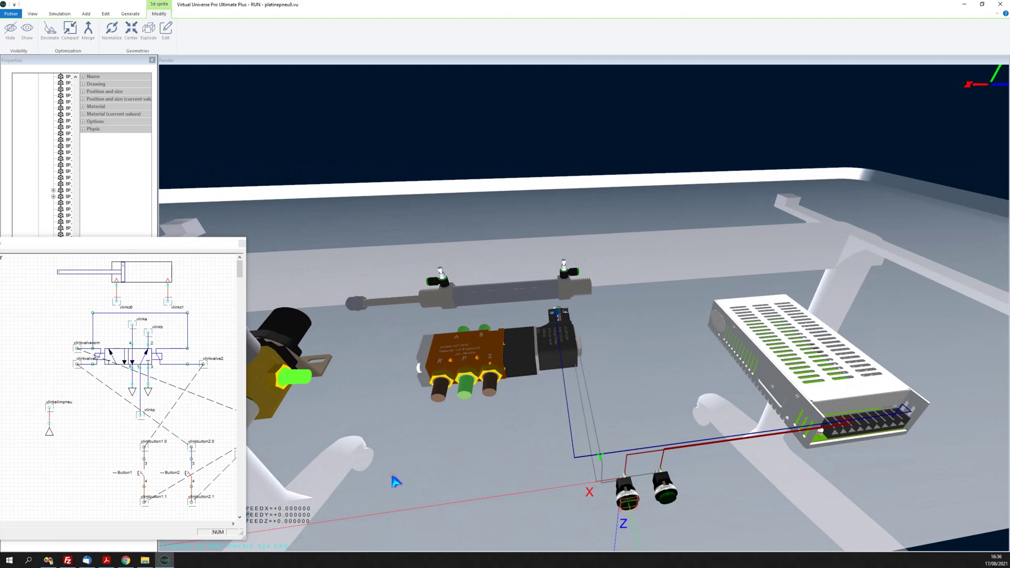
pyautogui.click(311, 386)
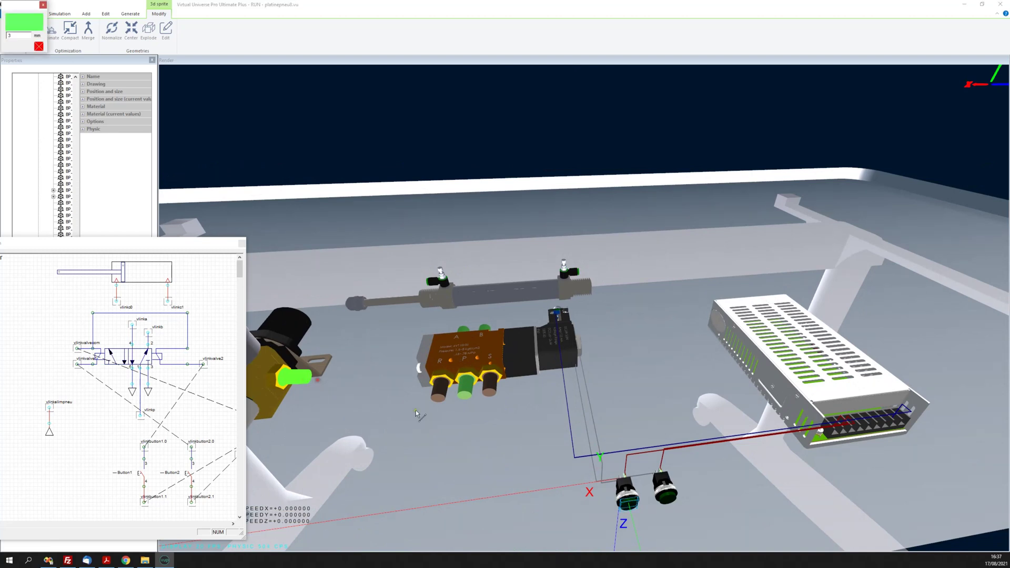
pyautogui.click(463, 403)
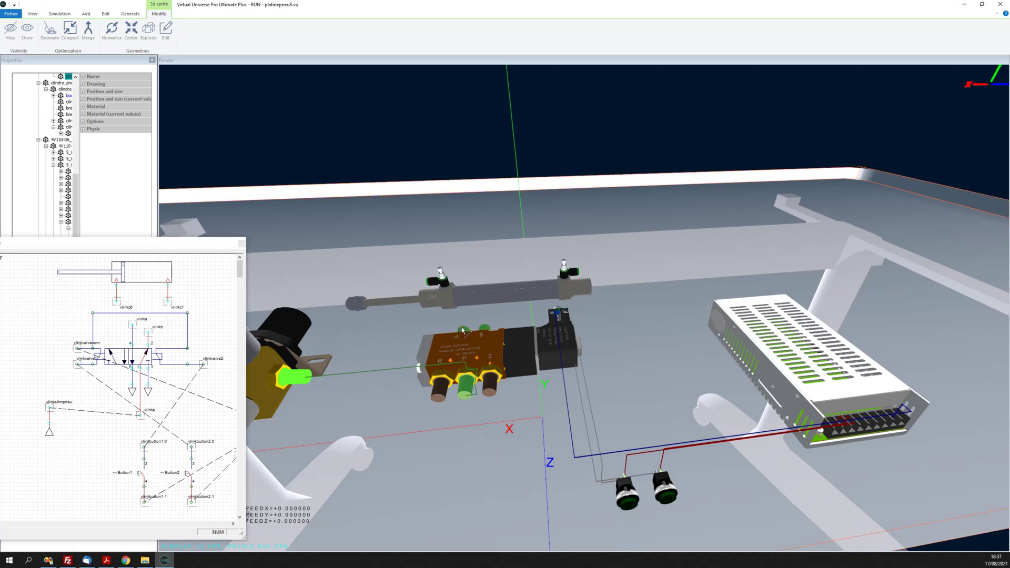
# Connect the valve's outlet A to the cylinder's rod-end fitting and outlet B to its rear-end fitting
pyautogui.click(488, 335)
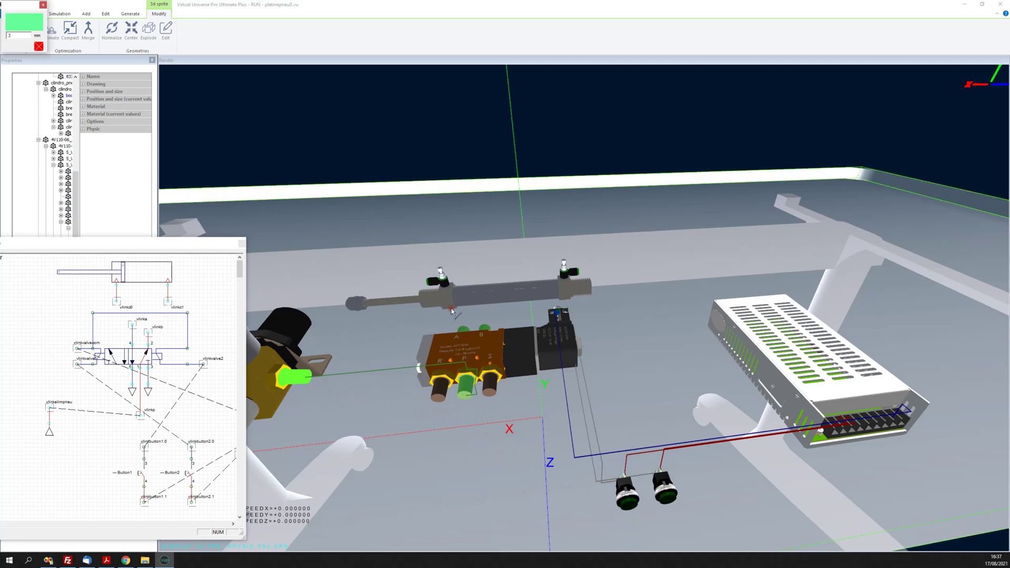
pyautogui.click(425, 280)
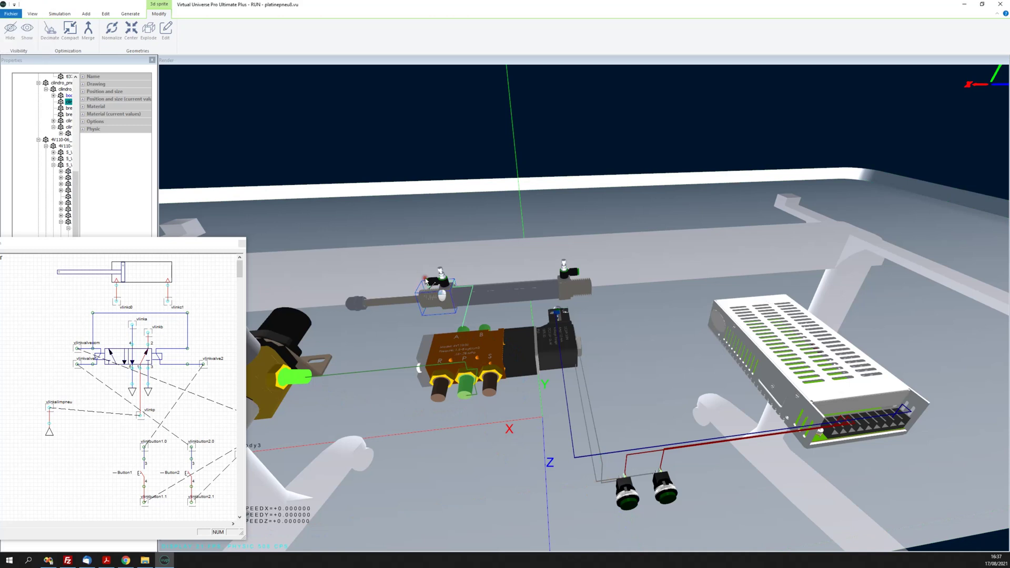
pyautogui.click(488, 327)
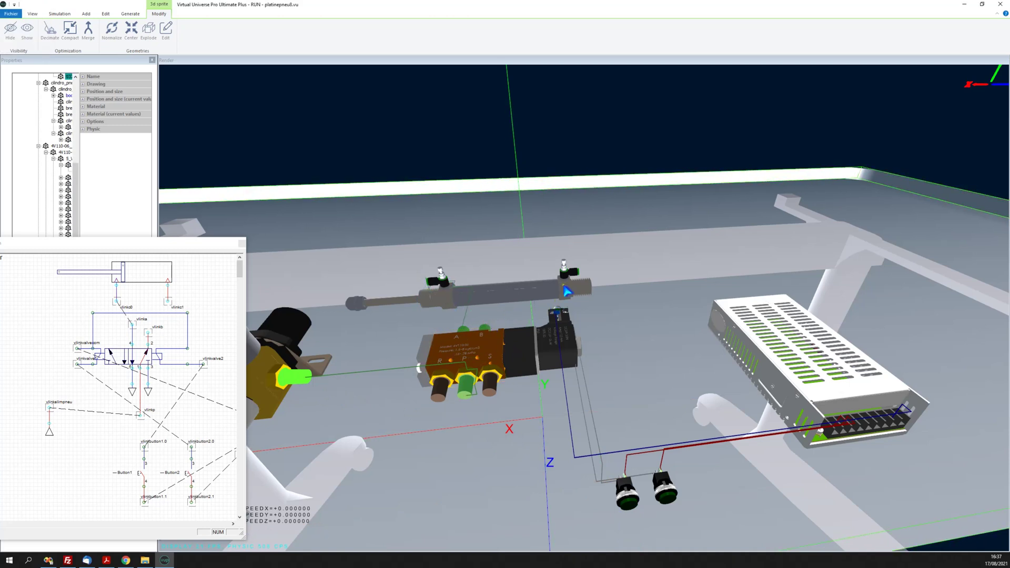
pyautogui.click(578, 272)
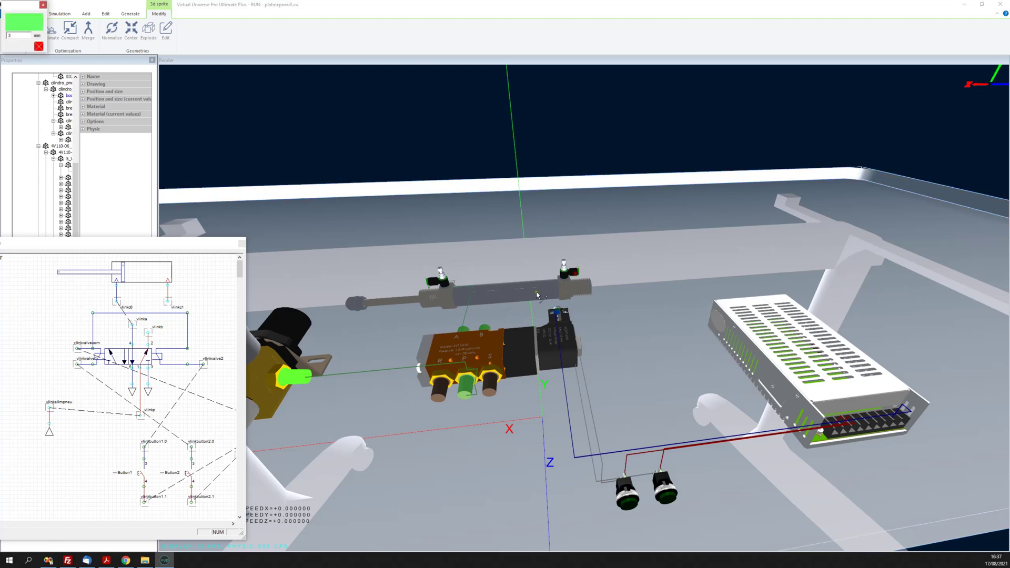
pyautogui.click(485, 327)
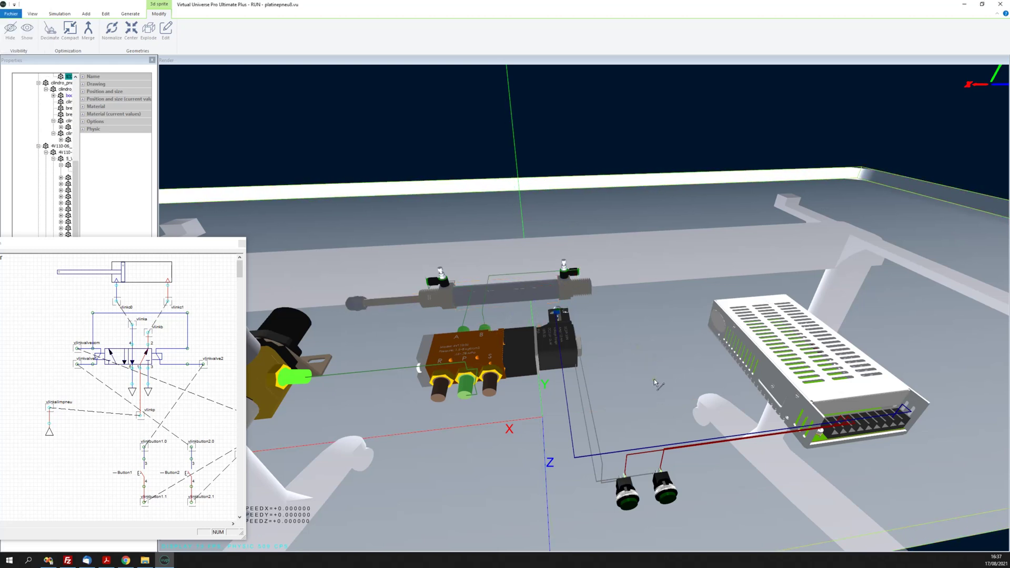
# Test the cylinder's movement by operating Button1 and Button2 alternately in the 3D scene, starting and ending with Button1
pyautogui.moveTo(449, 464); pyautogui.dragTo(577, 400, button='middle')
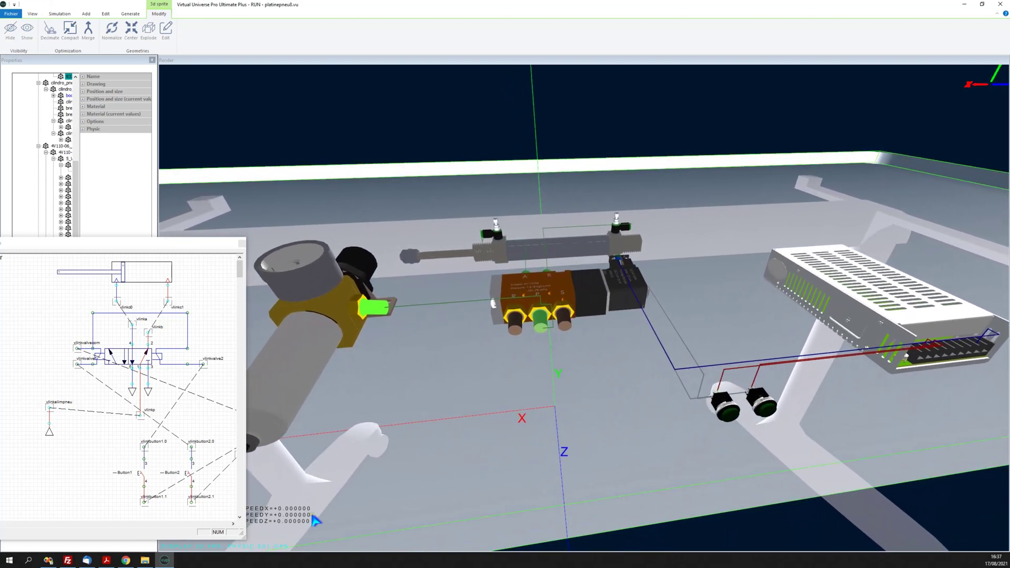
pyautogui.click(731, 415)
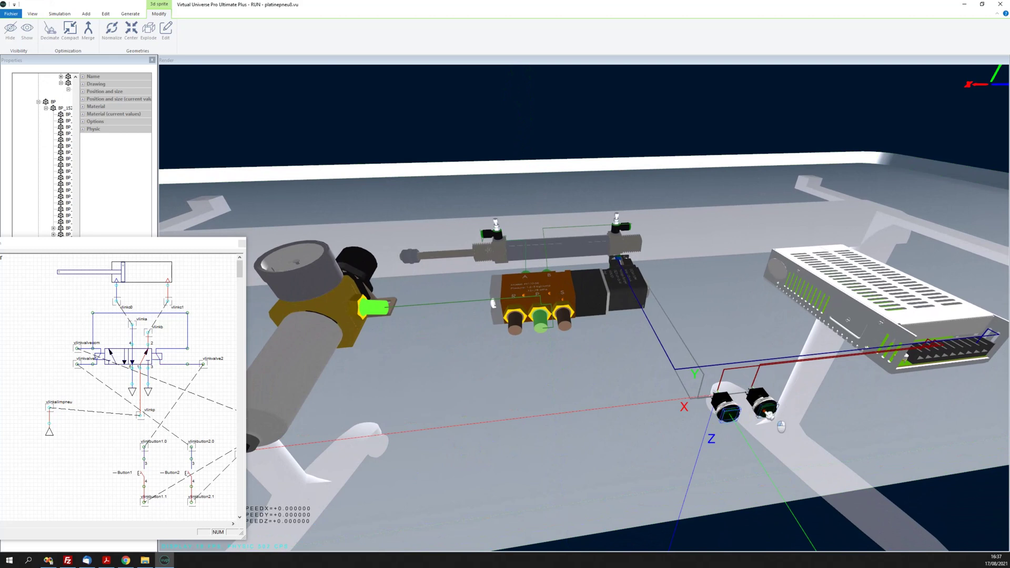
pyautogui.click(766, 410)
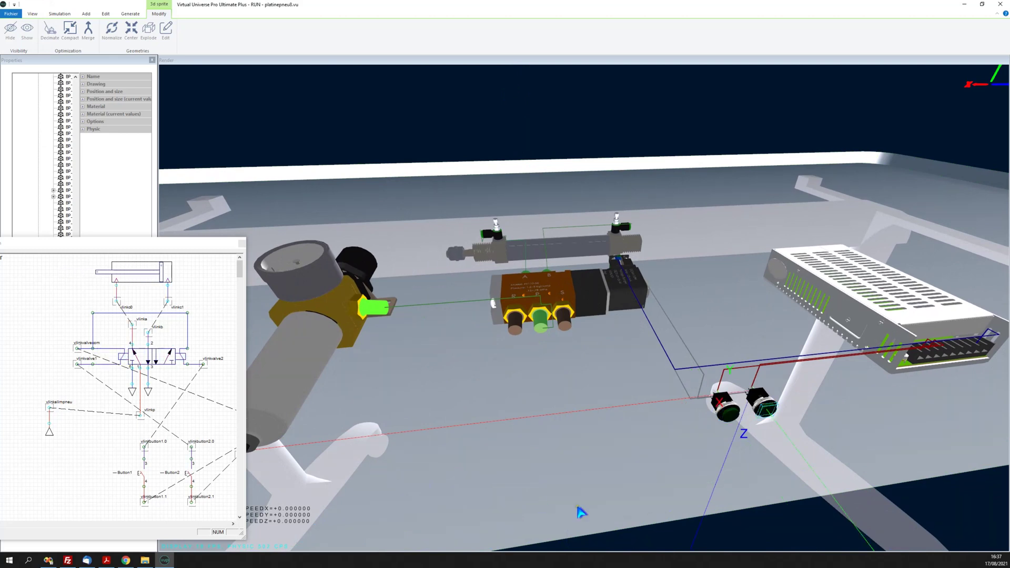
pyautogui.click(732, 415)
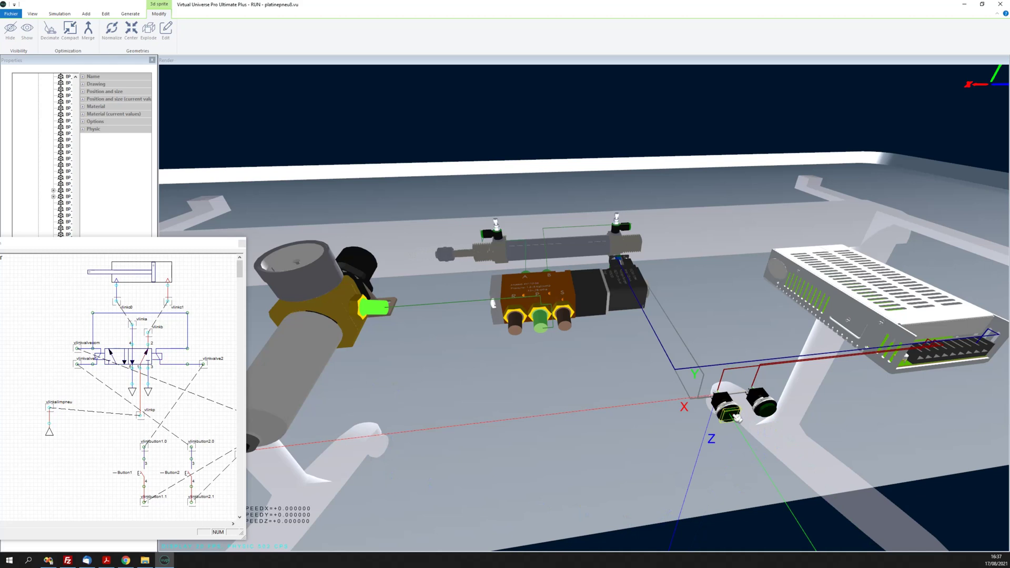
pyautogui.click(772, 414)
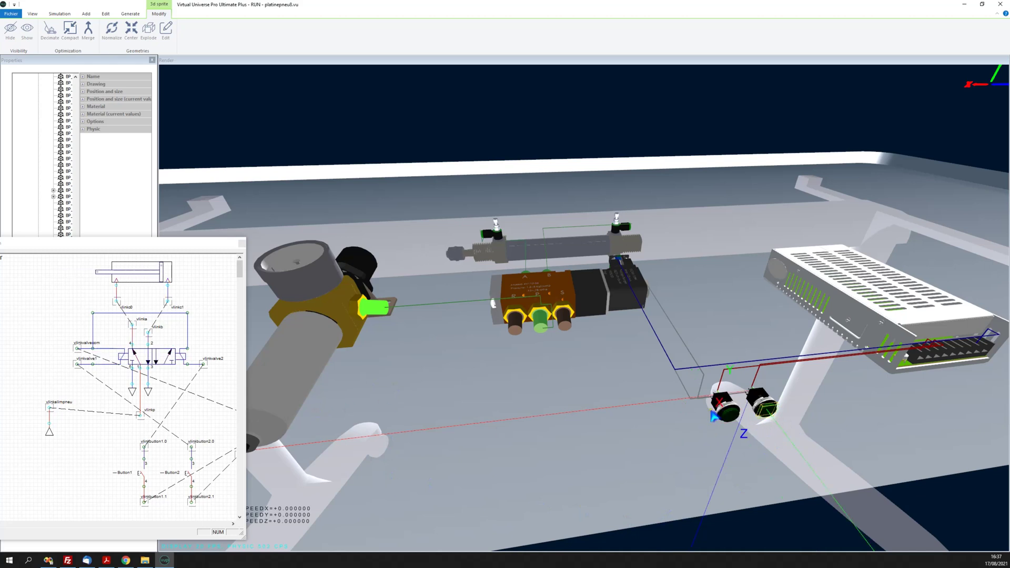
pyautogui.click(732, 416)
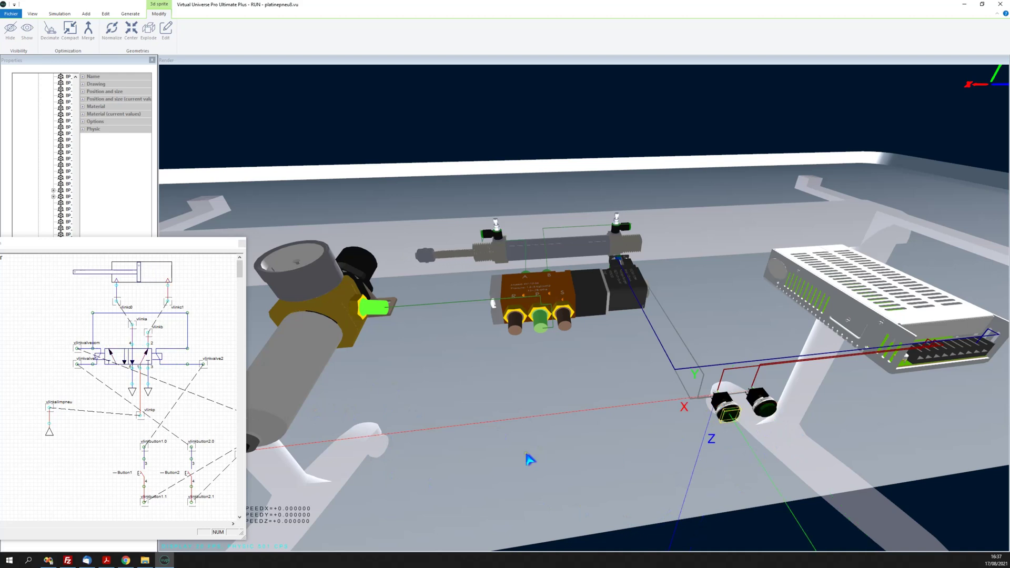